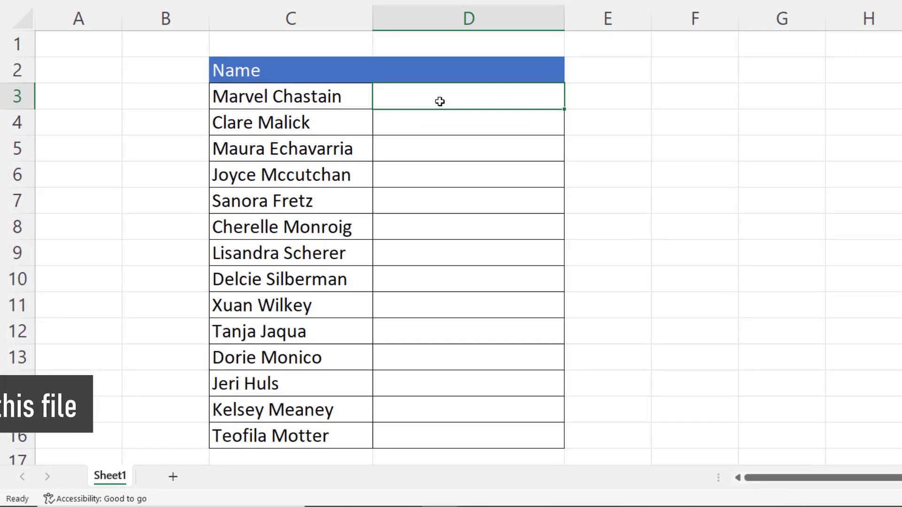
pyautogui.write('Ch')
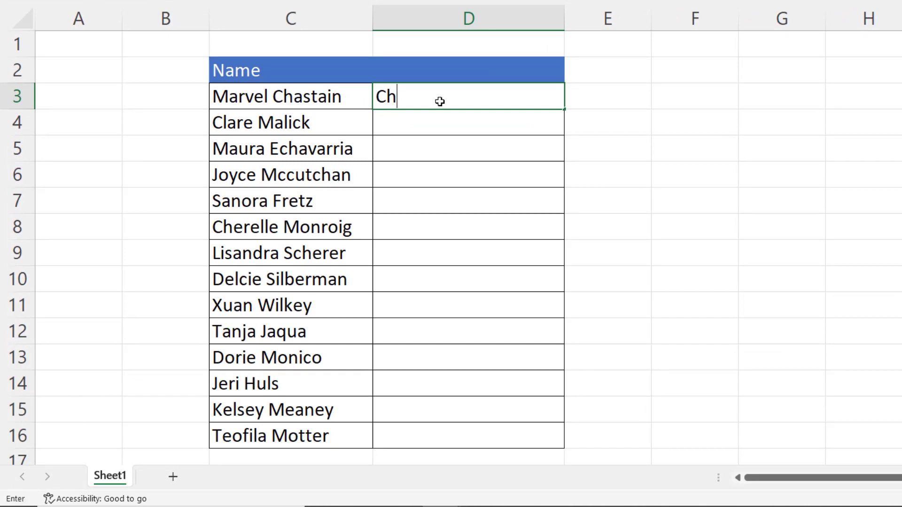
pyautogui.write('ast')
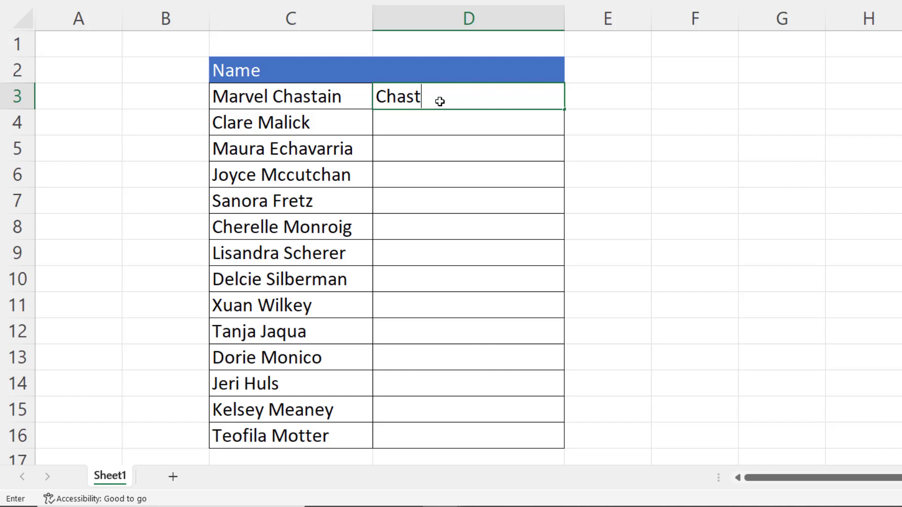
pyautogui.write('ain')
pyautogui.write('Marvel')
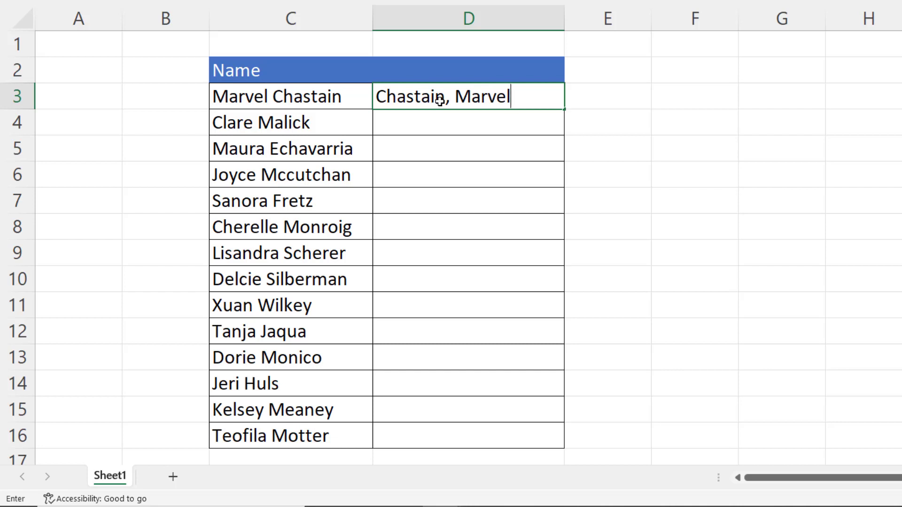
# Enter 'Chastain, Marvel' in D3 and Flash Fill the reversed names down all 14 rows.
pyautogui.hotkey('ctrl', 'Return')
pyautogui.hotkey('ctrl', 'e')
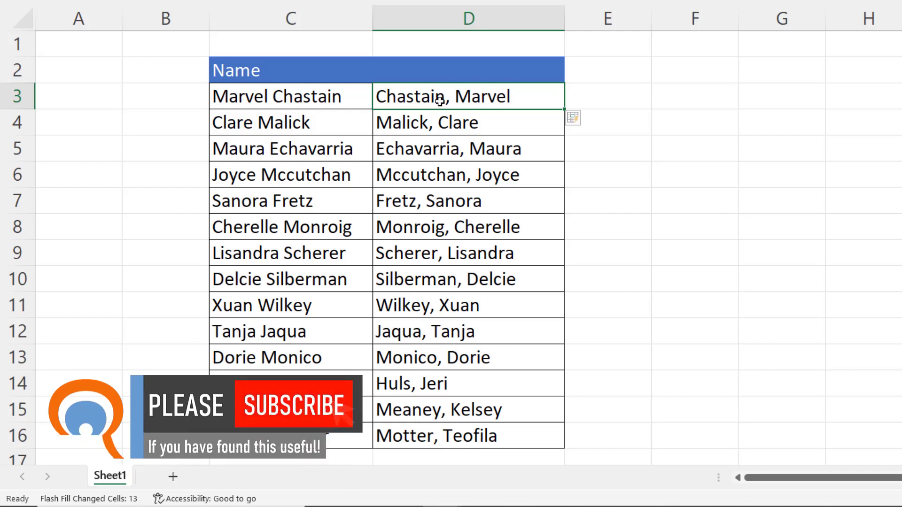
# Edit the name in C3 and restore its correct spelling.
pyautogui.hotkey('ctrl', 'shift', 'Down')
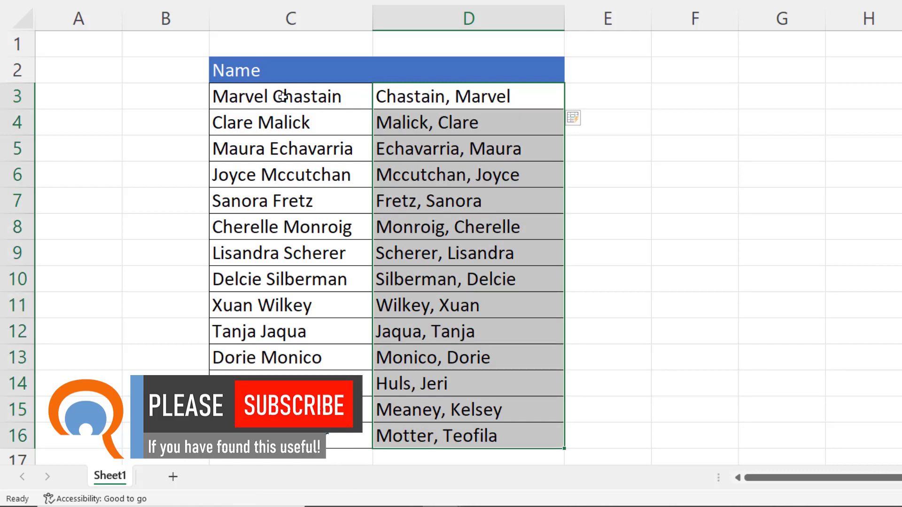
pyautogui.doubleClick(338, 97)
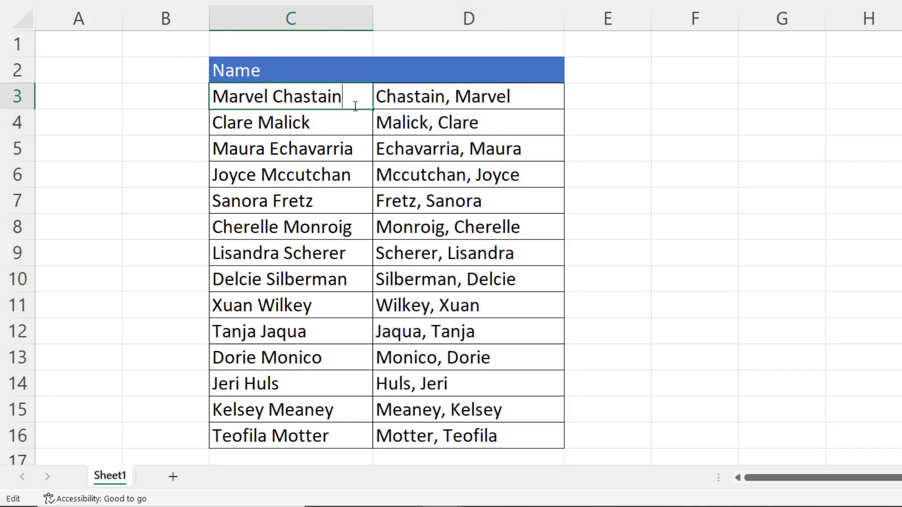
pyautogui.write('s')
pyautogui.click(336, 146)
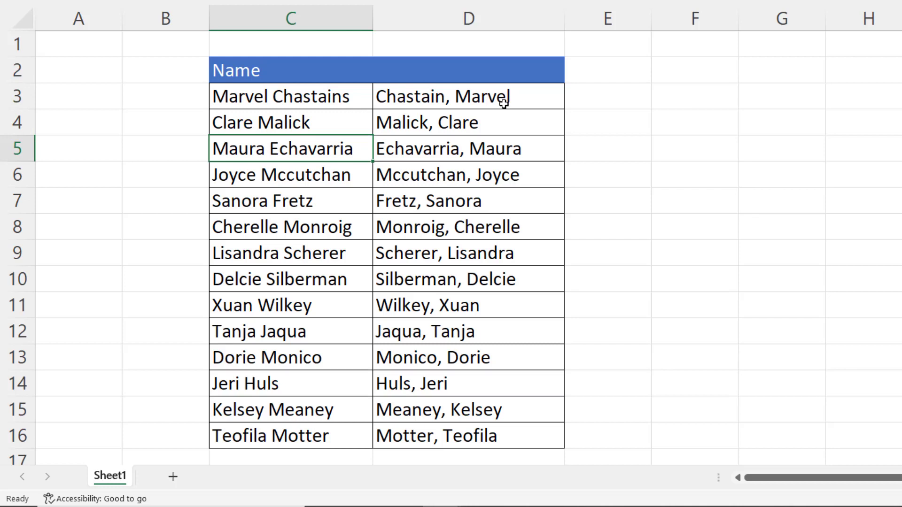
pyautogui.click(358, 96)
pyautogui.doubleClick(359, 96)
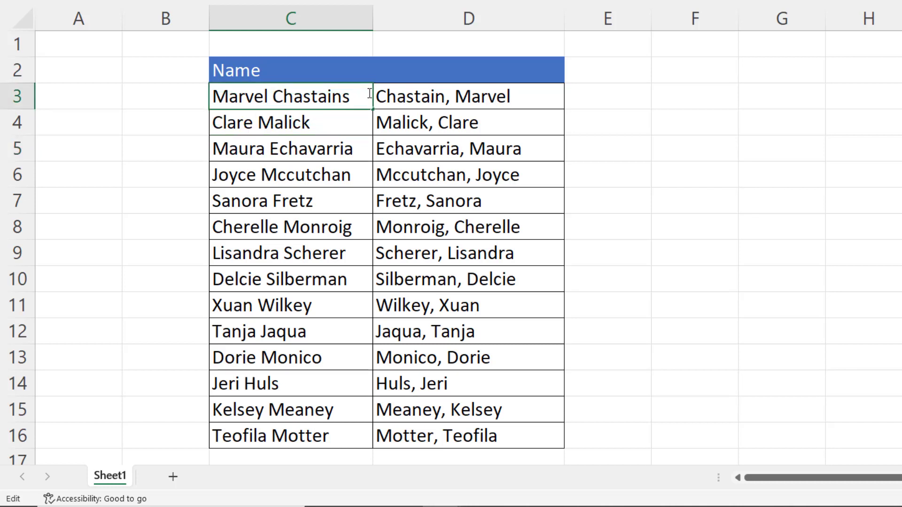
pyautogui.click(441, 144)
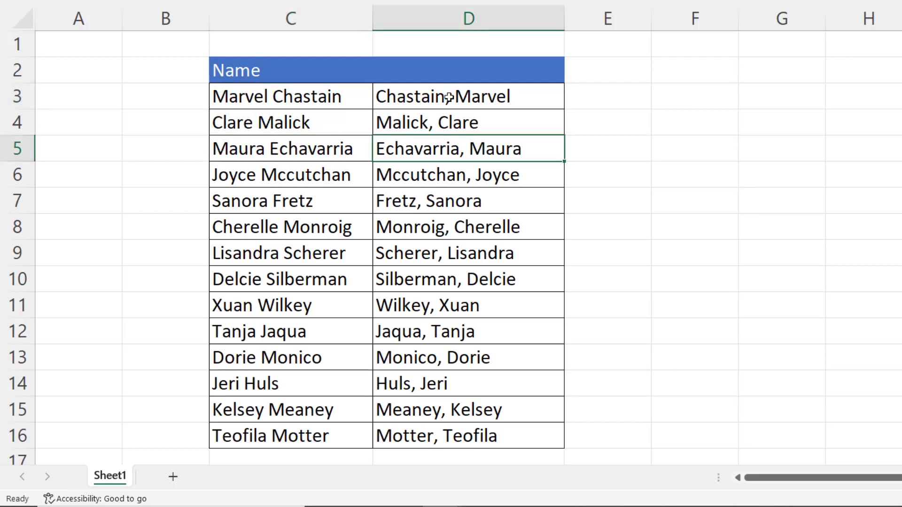
# Clear the Flash Fill reversed names from D3:D16.
pyautogui.moveTo(449, 97); pyautogui.dragTo(443, 428)
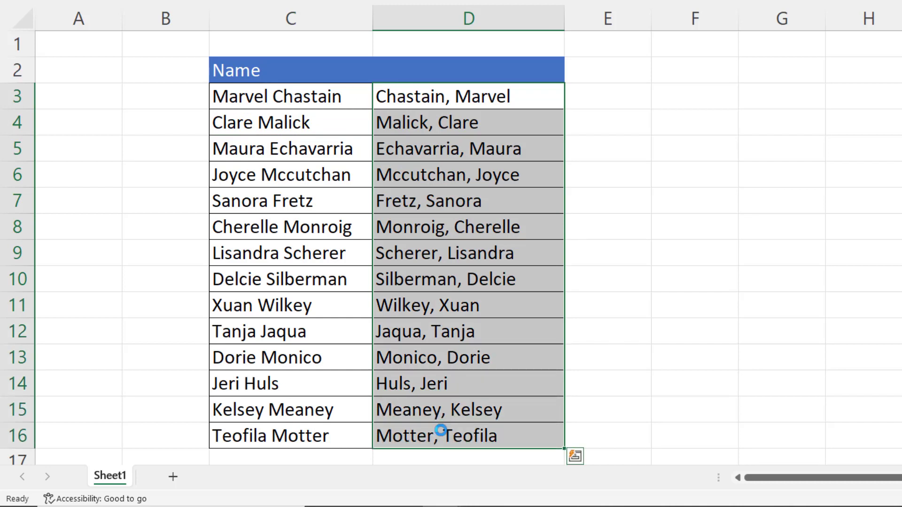
pyautogui.press('Delete')
pyautogui.click(411, 96)
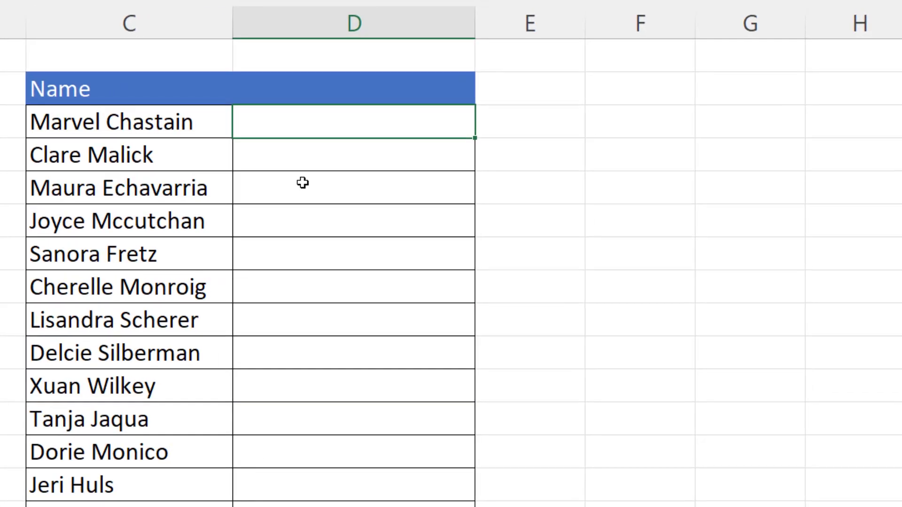
pyautogui.write('=se')
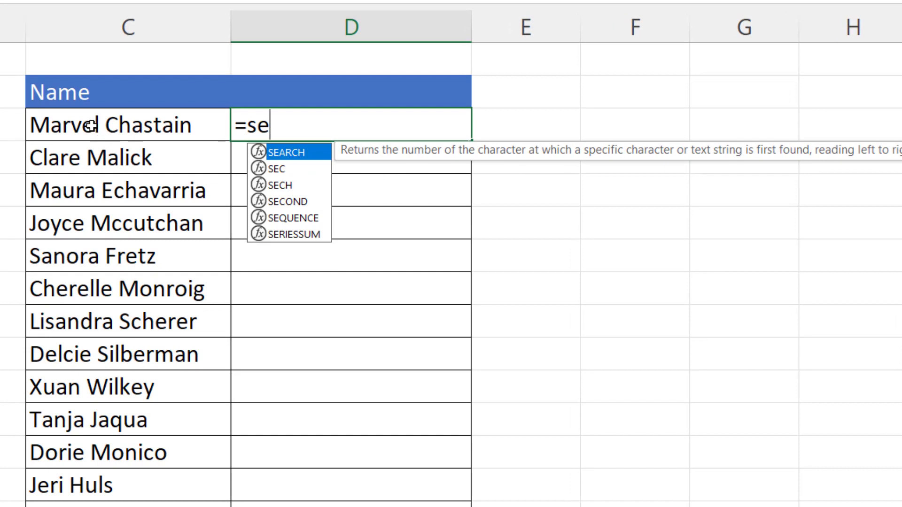
# Enter =SEARCH(" ",C3) in D3 so it returns 7.
pyautogui.doubleClick(288, 154)
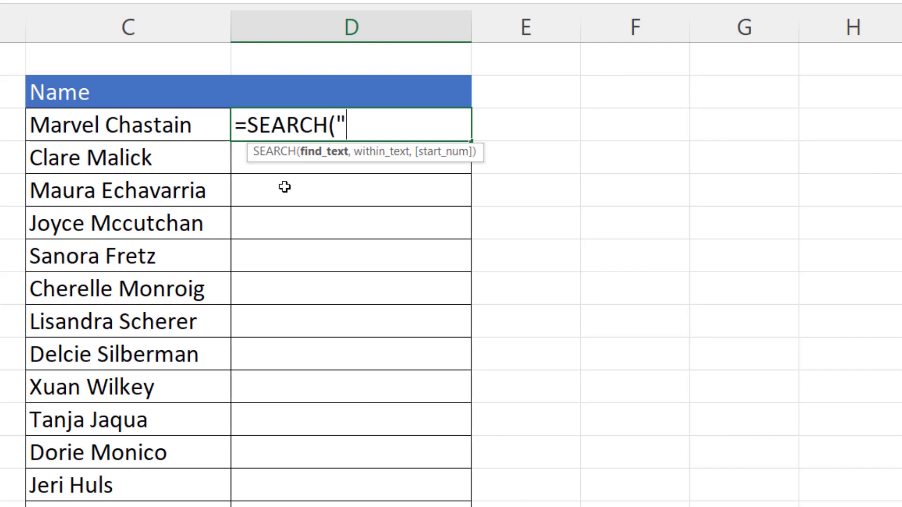
pyautogui.write('"')
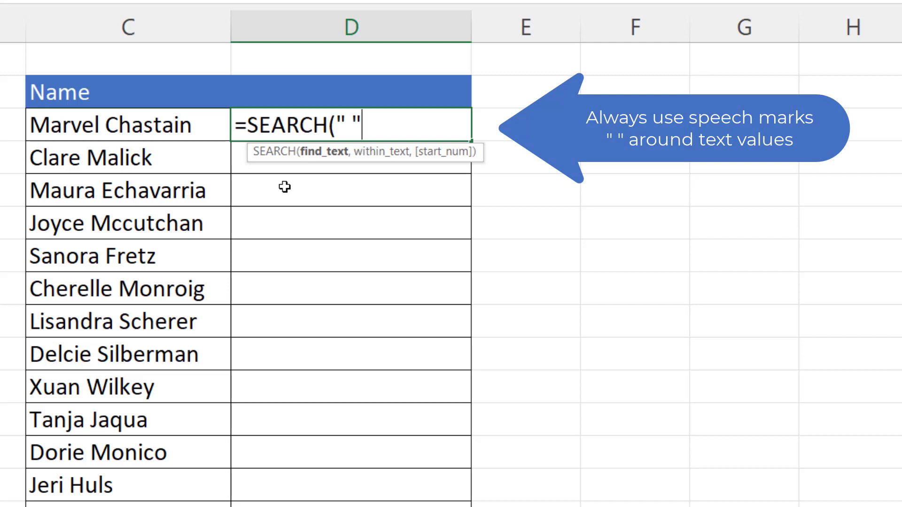
pyautogui.write(',')
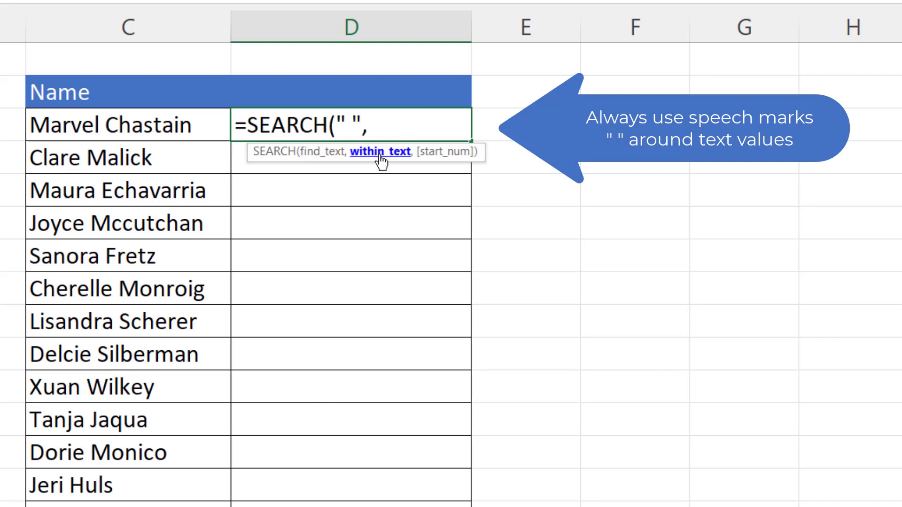
pyautogui.click(98, 126)
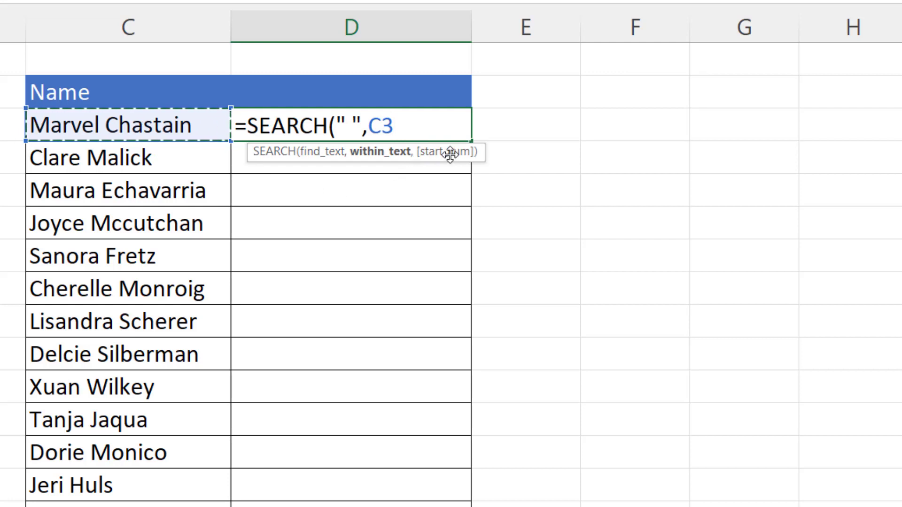
pyautogui.write(')')
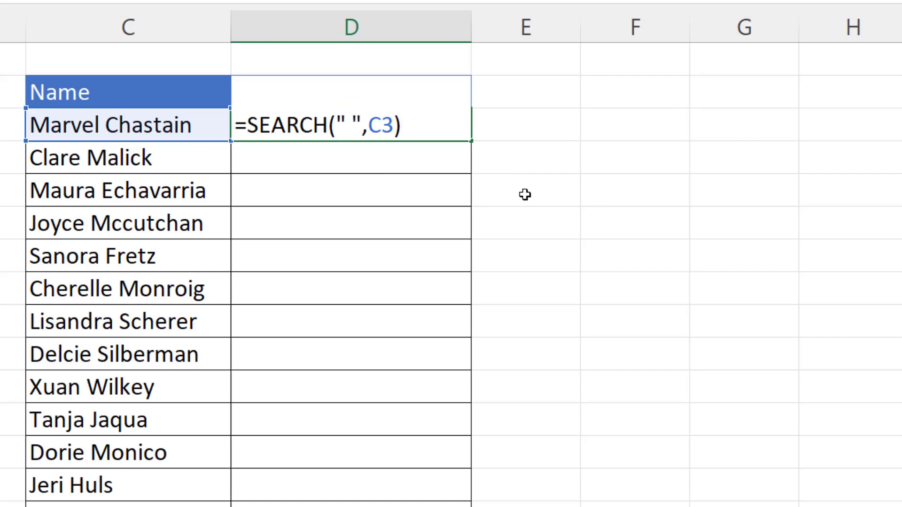
pyautogui.press('Return')
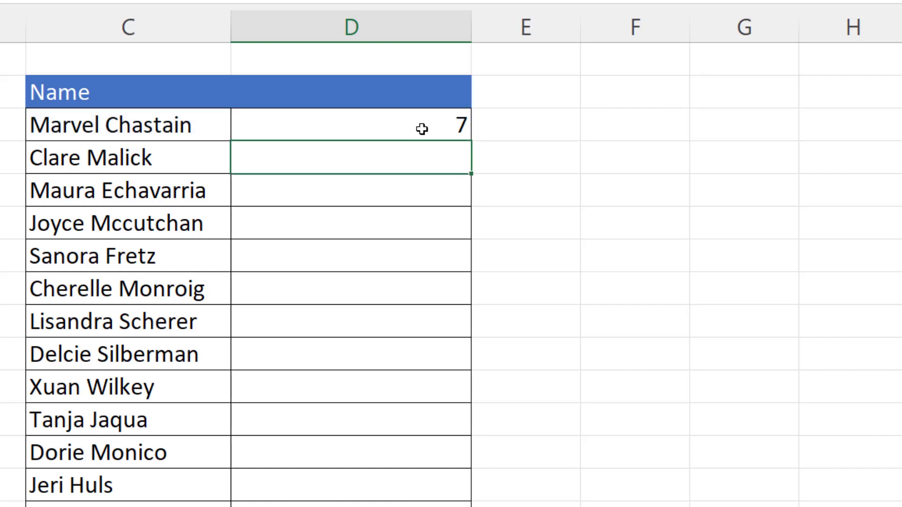
# Change D3 to =SEARCH(" ",C3)+1, giving 8, and fill it down column D.
pyautogui.click(421, 128)
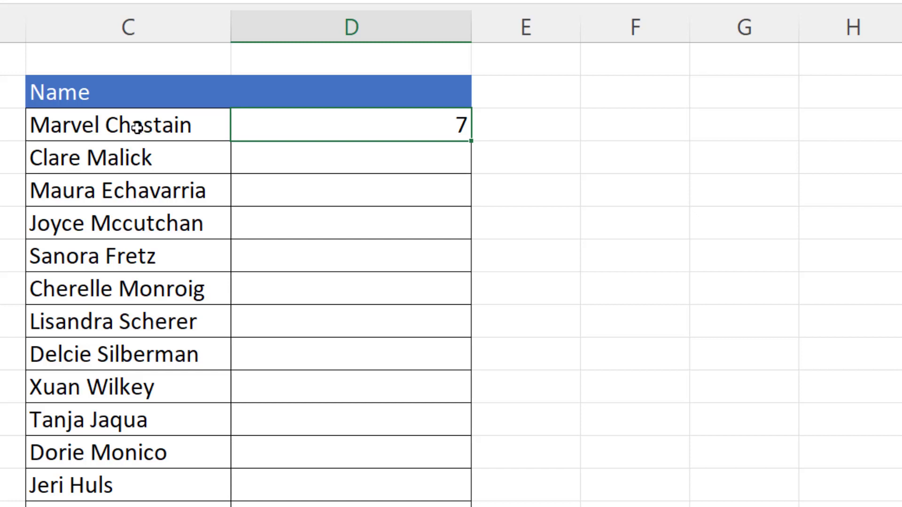
pyautogui.doubleClick(430, 129)
pyautogui.write('1')
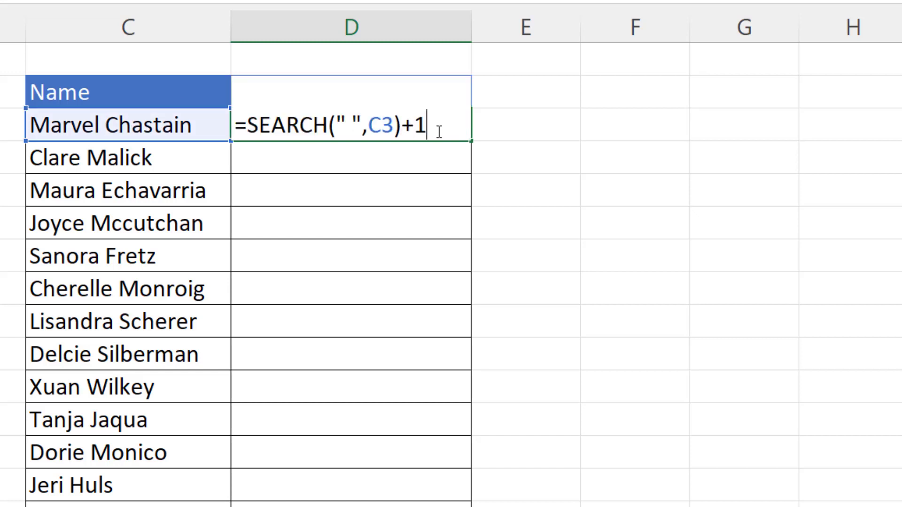
pyautogui.press('Return')
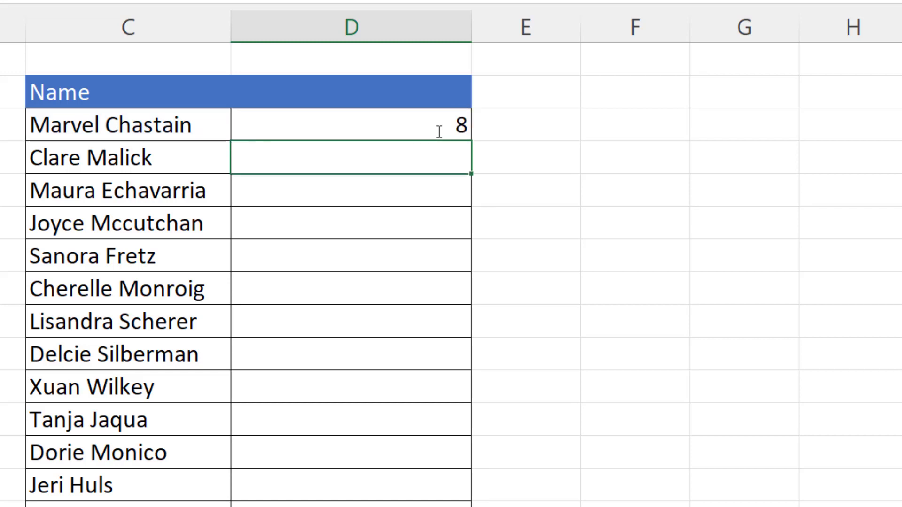
pyautogui.click(438, 131)
pyautogui.doubleClick(470, 140)
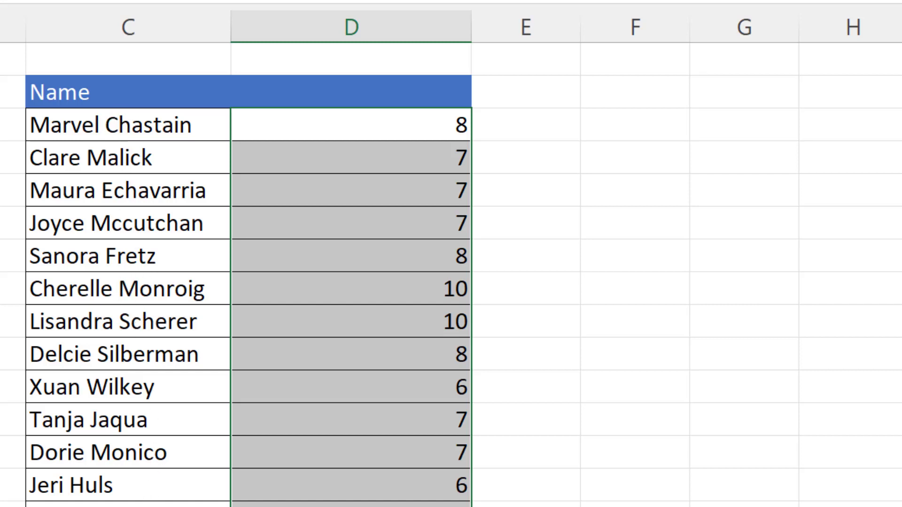
pyautogui.click(428, 117)
# Make D3 =MID(C3,SEARCH(" ",C3)+1,25) and fill the surname formula down column D.
pyautogui.doubleClick(350, 128)
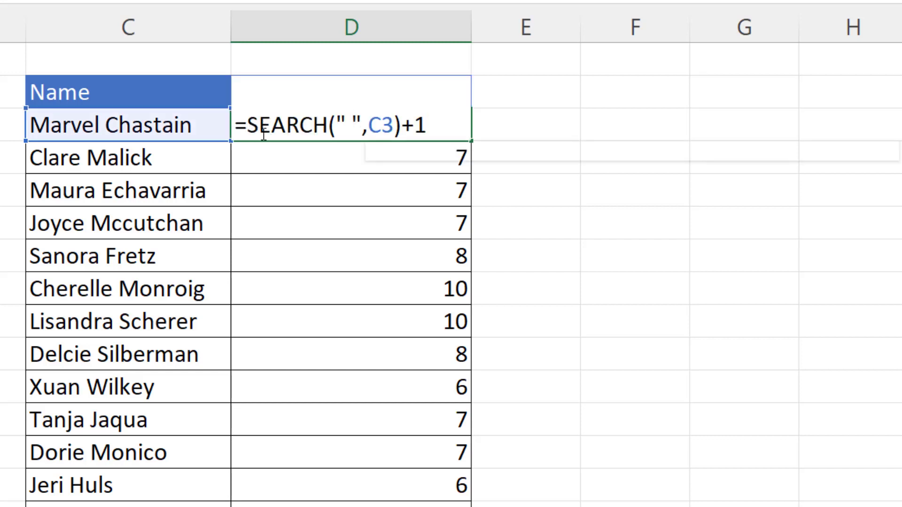
pyautogui.write('MID')
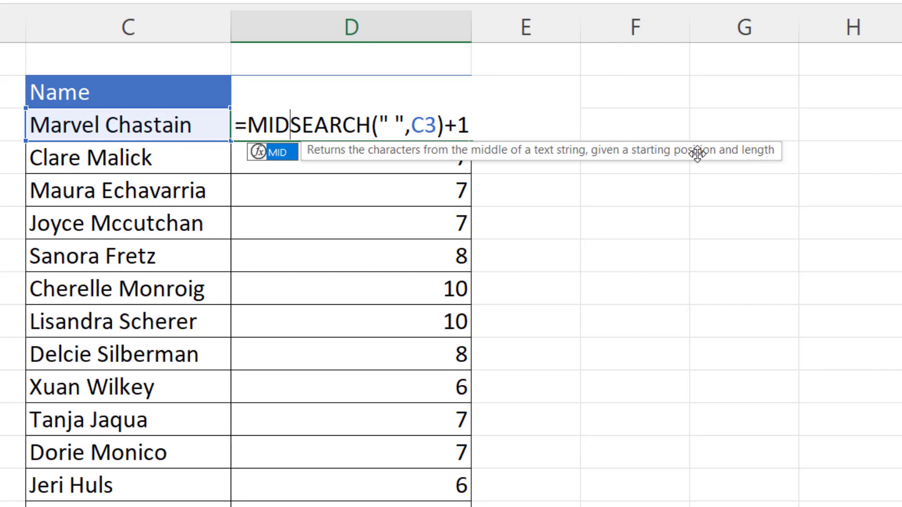
pyautogui.write('(')
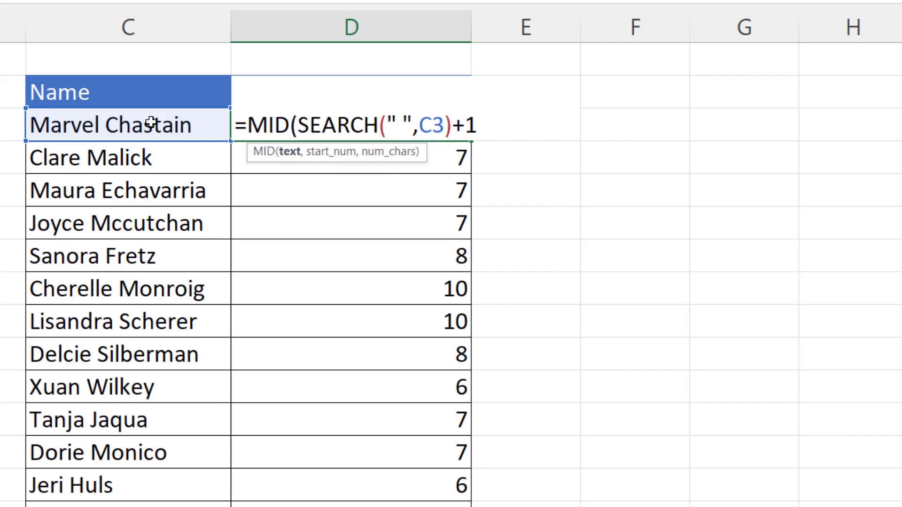
pyautogui.click(81, 127)
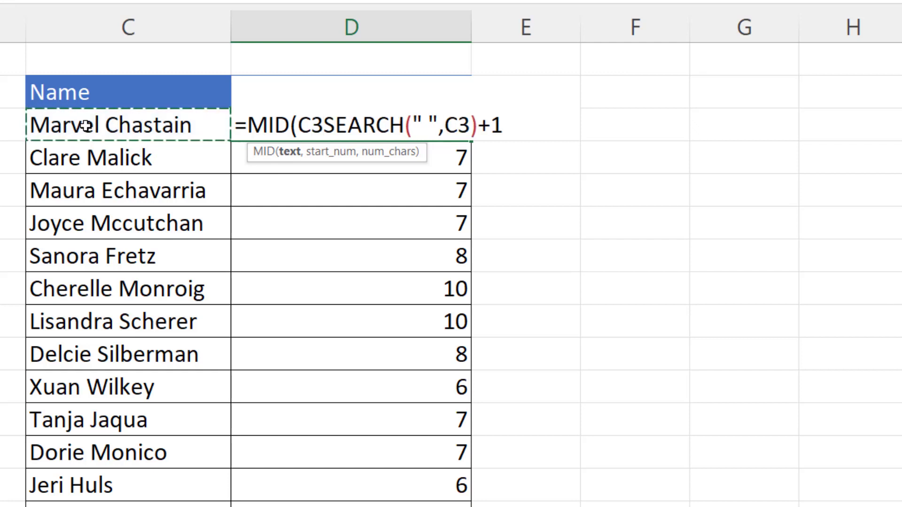
pyautogui.write(',')
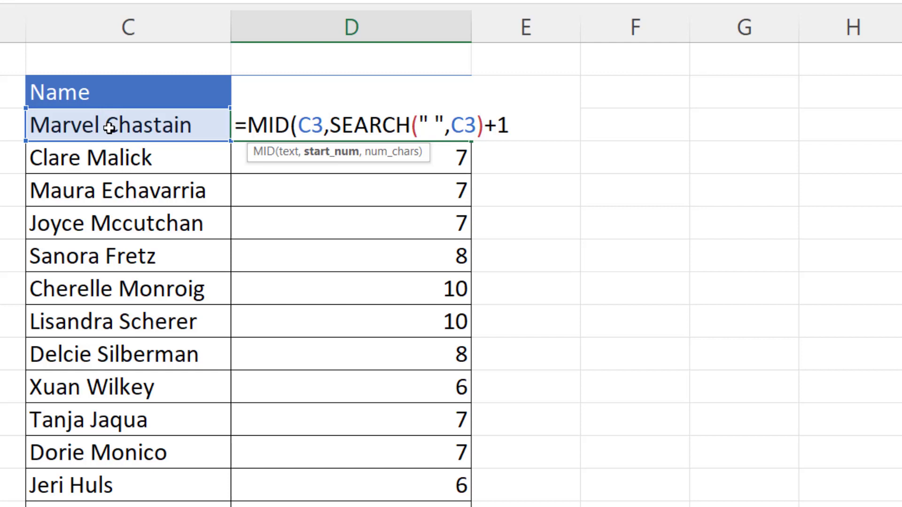
pyautogui.click(509, 126)
pyautogui.write(',')
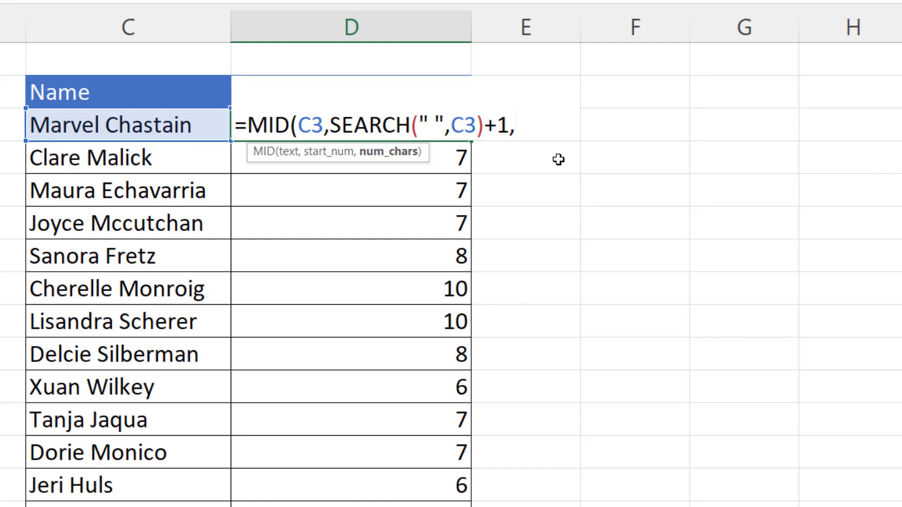
pyautogui.write('2')
pyautogui.write('5')
pyautogui.write(')')
pyautogui.press('Return')
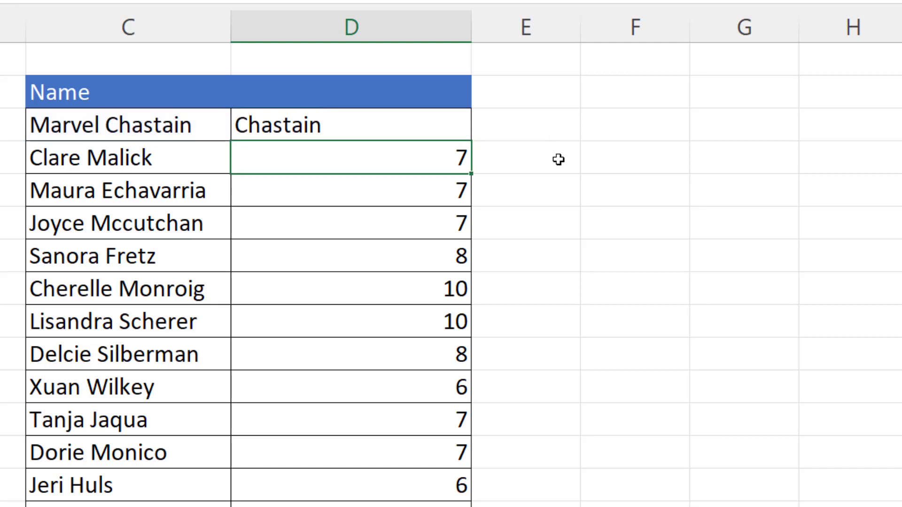
pyautogui.click(396, 126)
pyautogui.doubleClick(470, 141)
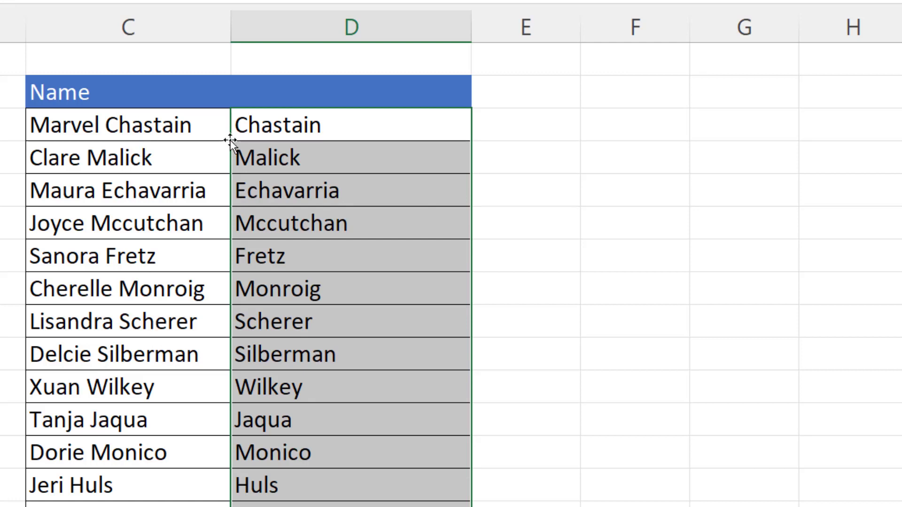
# Append &", "&LEF to the end of D3's surname formula.
pyautogui.doubleClick(317, 127)
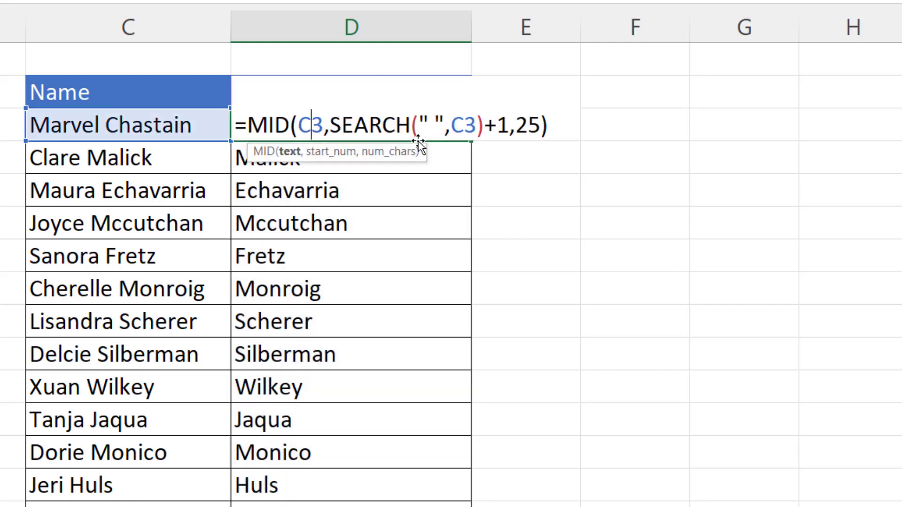
pyautogui.click(563, 124)
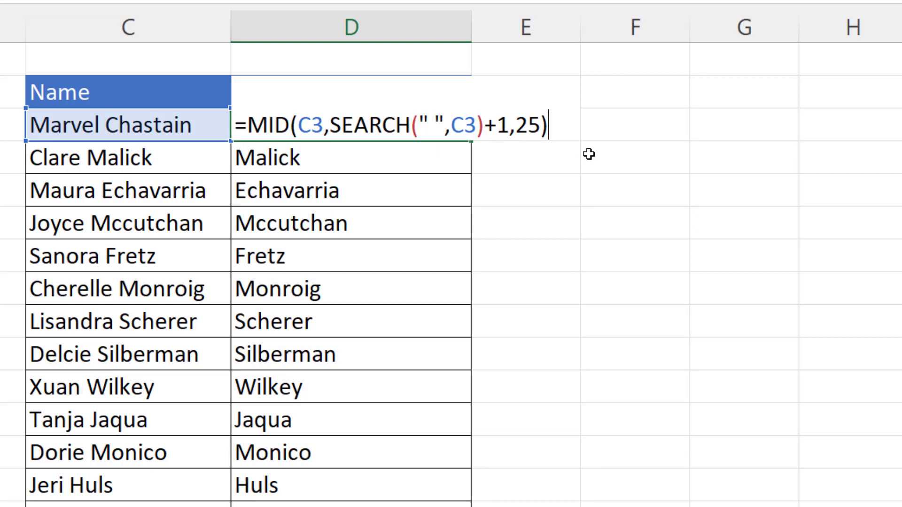
pyautogui.write('&')
pyautogui.write('"')
pyautogui.write(', ')
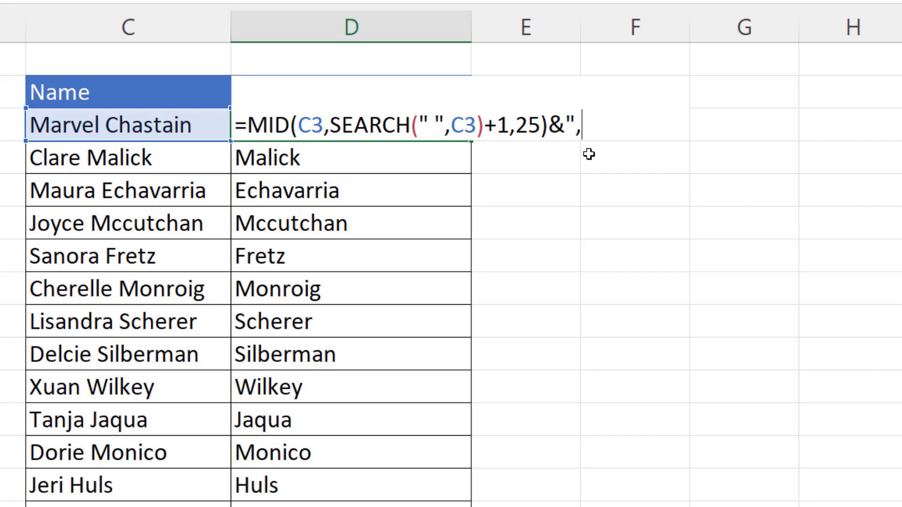
pyautogui.write('"')
pyautogui.write('&')
pyautogui.write('LEF')
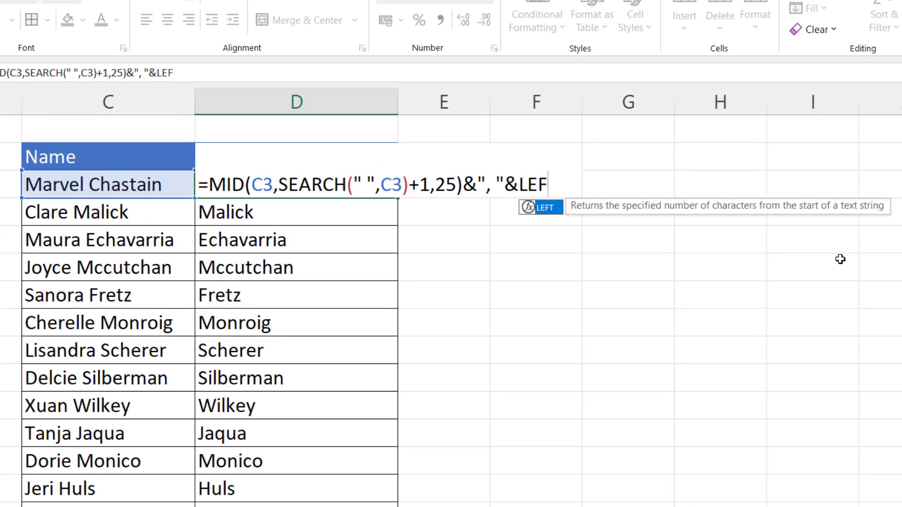
pyautogui.write('T(')
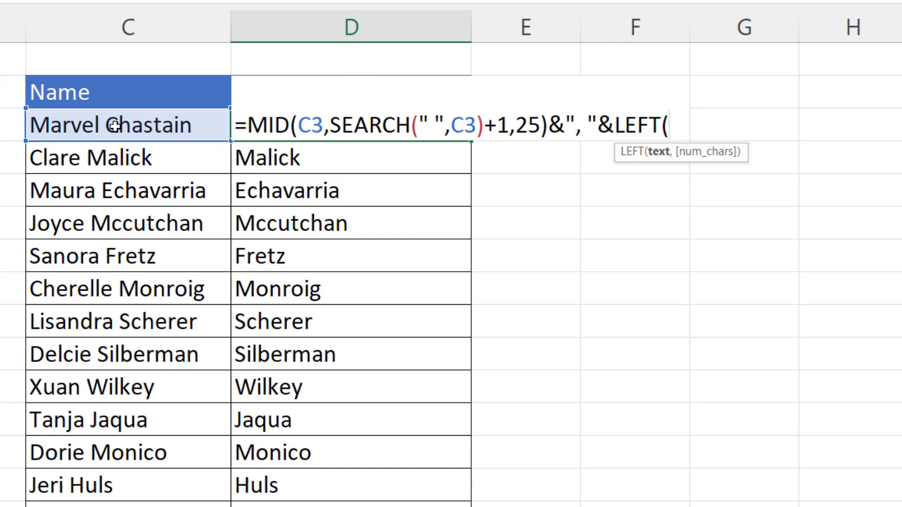
# Finish the first-name part as LEFT(C3,SEARCH(" ",C3)-1).
pyautogui.click(115, 126)
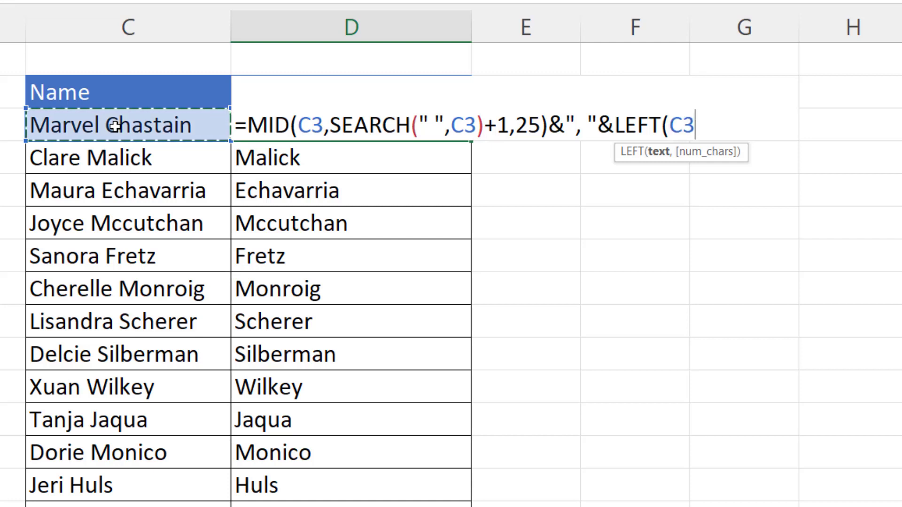
pyautogui.write(',')
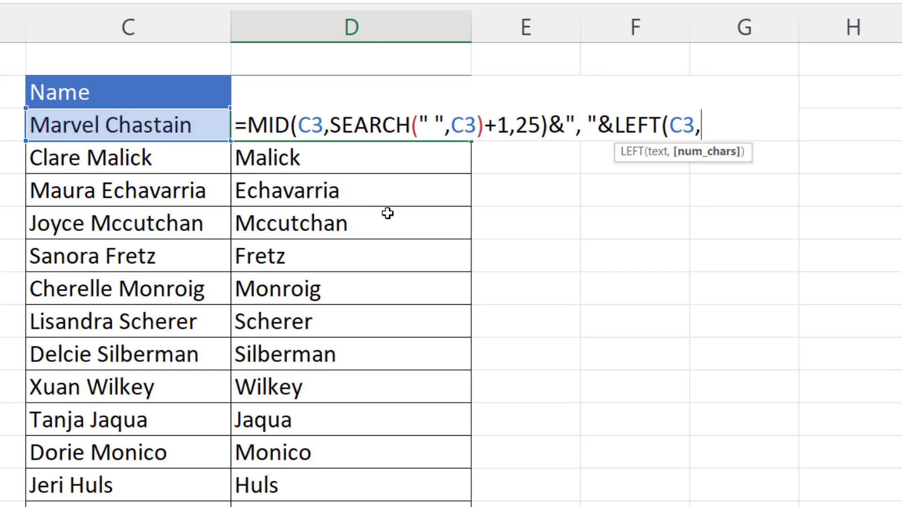
pyautogui.write('se')
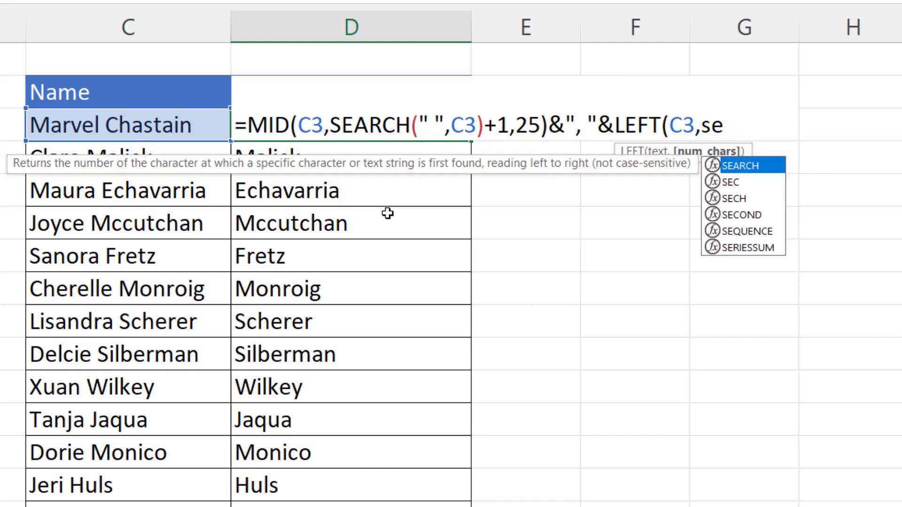
pyautogui.doubleClick(740, 166)
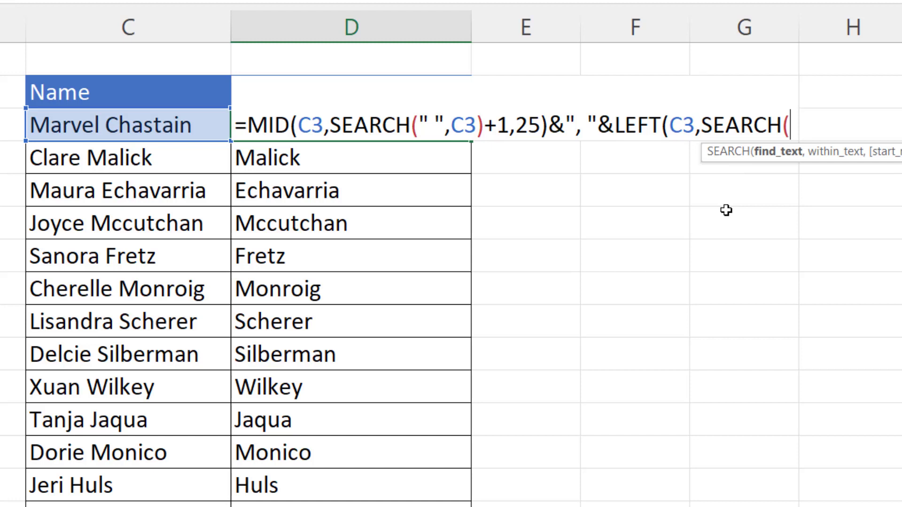
pyautogui.write('" "')
pyautogui.write(',')
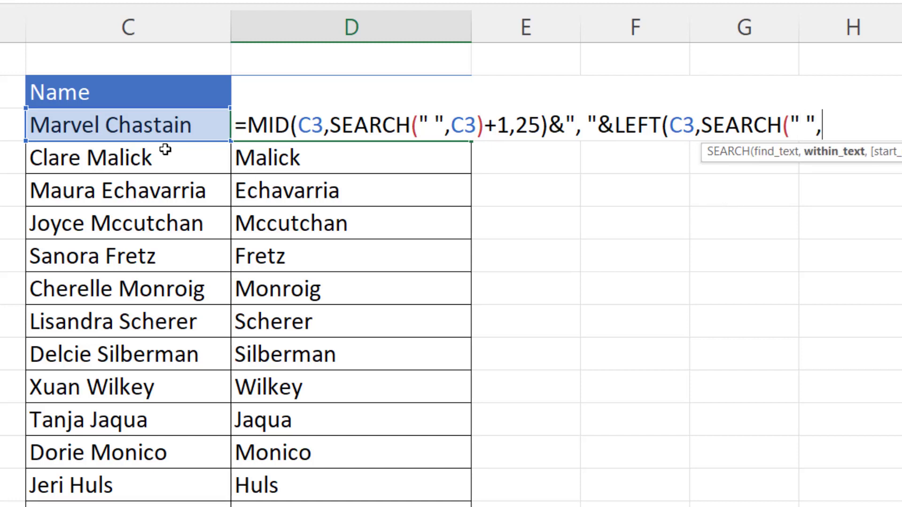
pyautogui.click(131, 126)
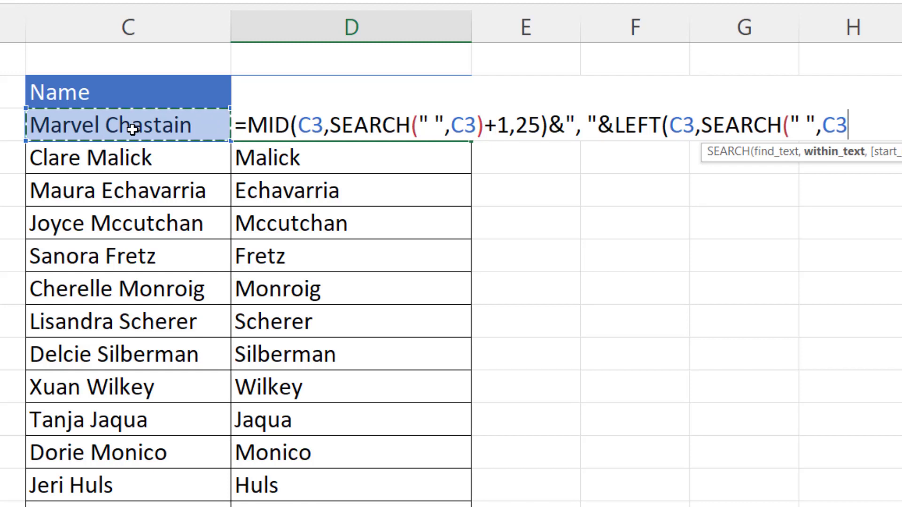
pyautogui.write(')')
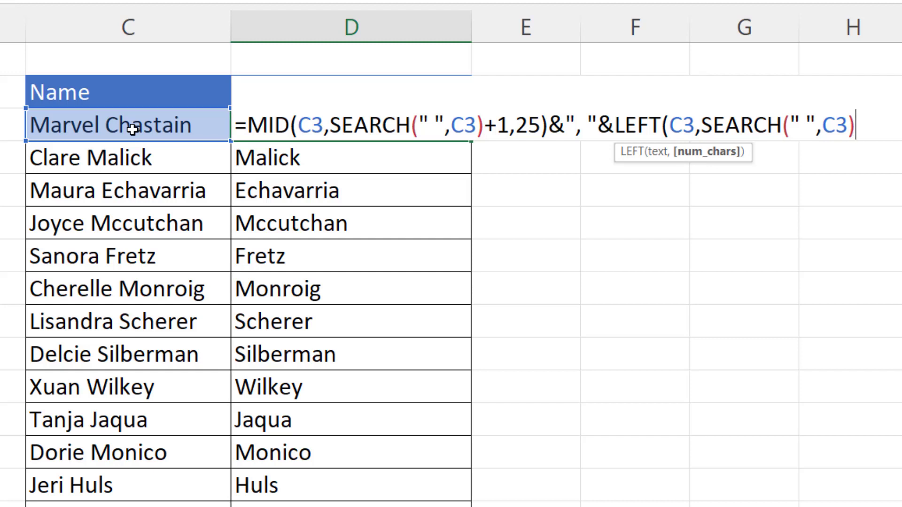
pyautogui.write('-1')
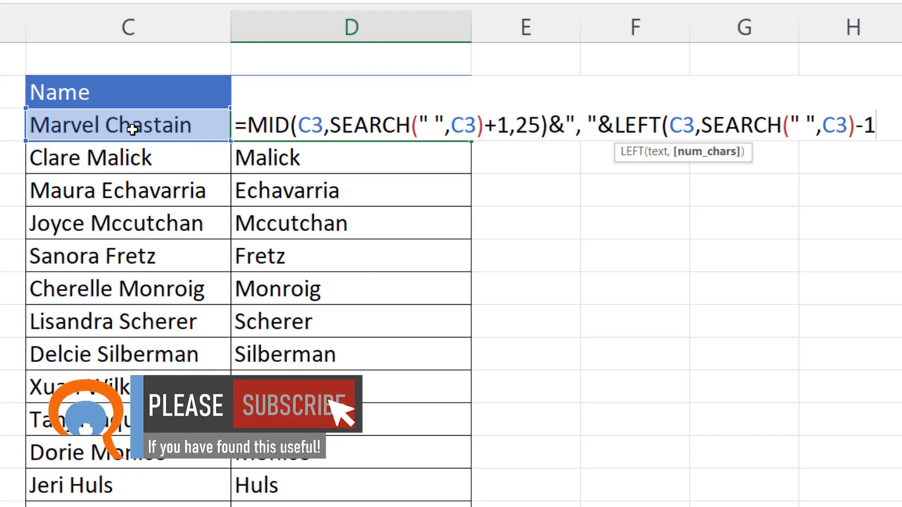
pyautogui.write(')')
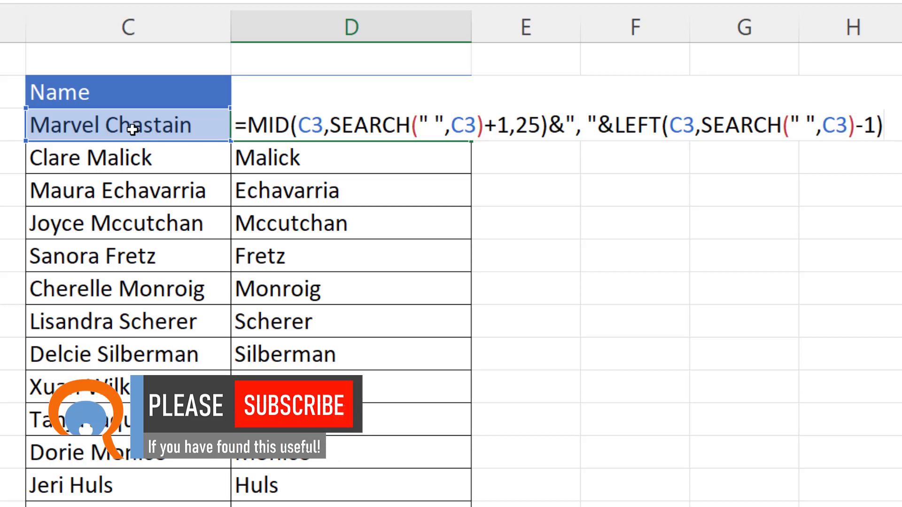
# Commit D3's Last, First formula and fill it down all rows of column D.
pyautogui.press('Return')
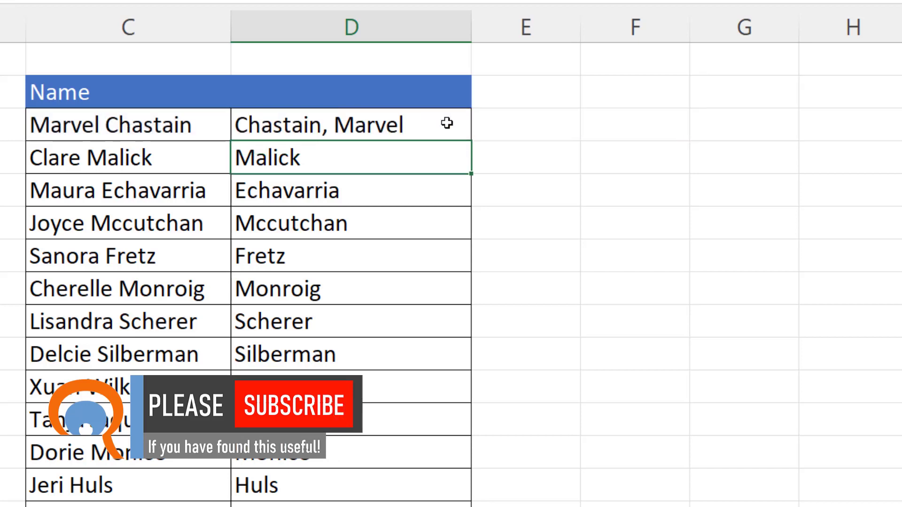
pyautogui.click(447, 123)
pyautogui.doubleClick(470, 140)
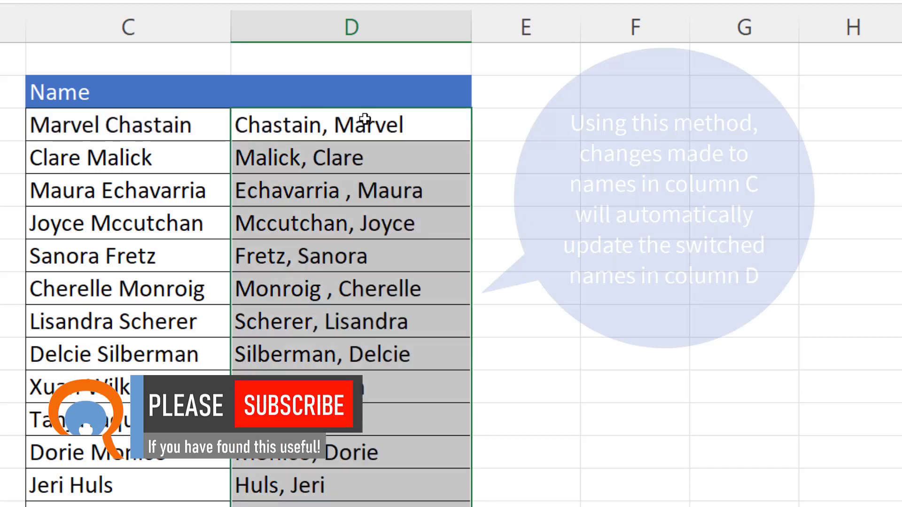